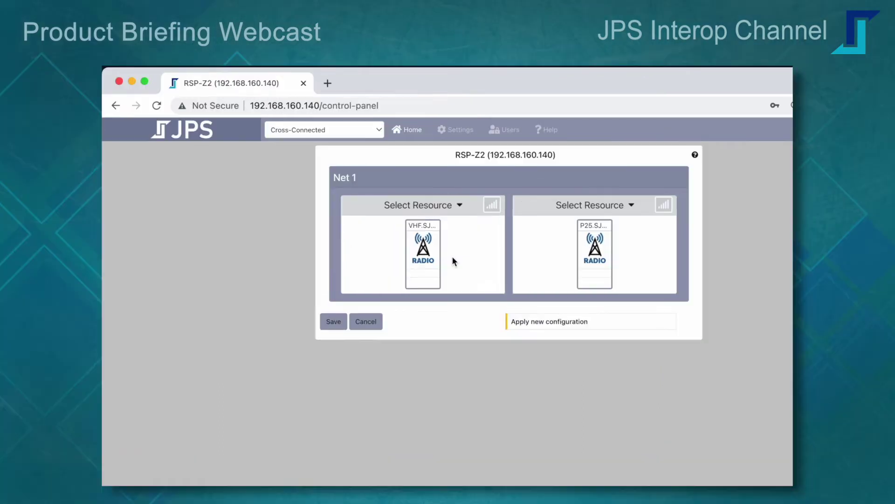
Step: Review the available resource types, then show the list of configuration modes
click(459, 205)
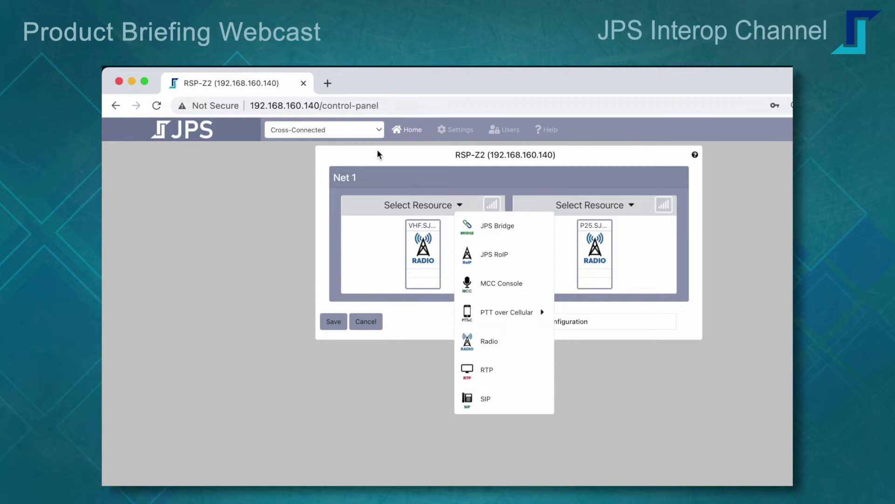
click(379, 132)
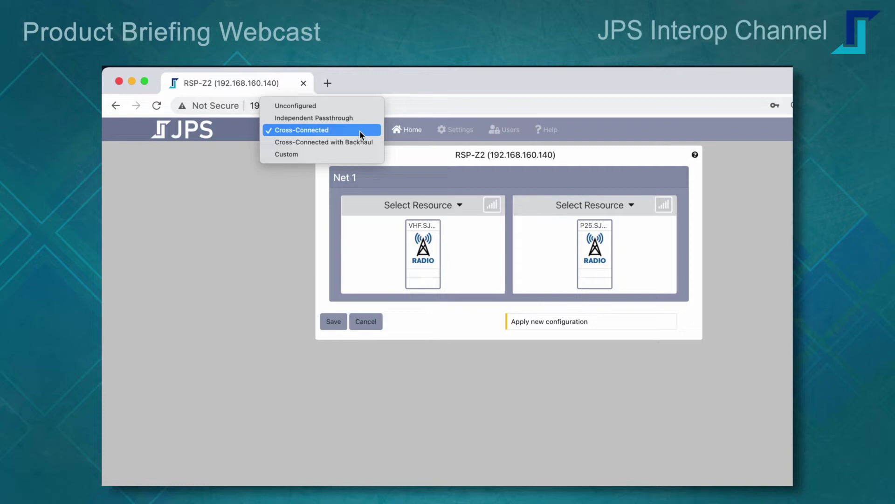
Step: Try Cross-Connected with Backhaul and its backhaul resource types, then switch to Independent Passthrough
click(356, 142)
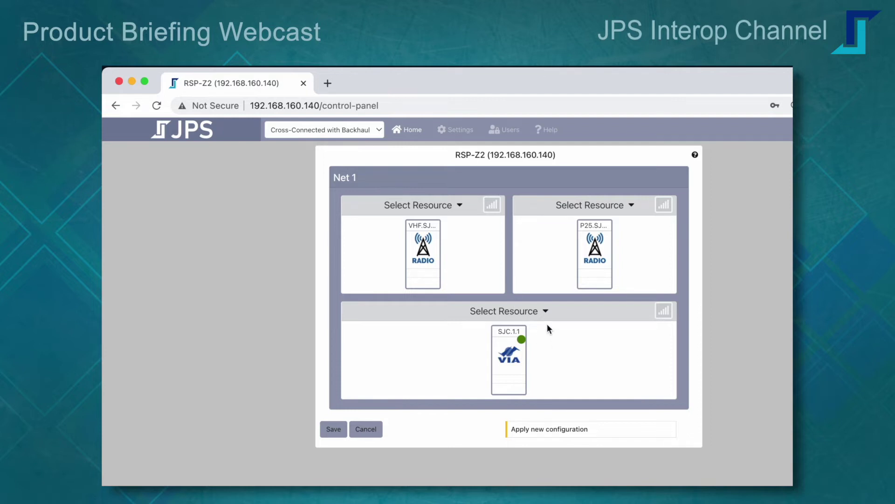
click(545, 312)
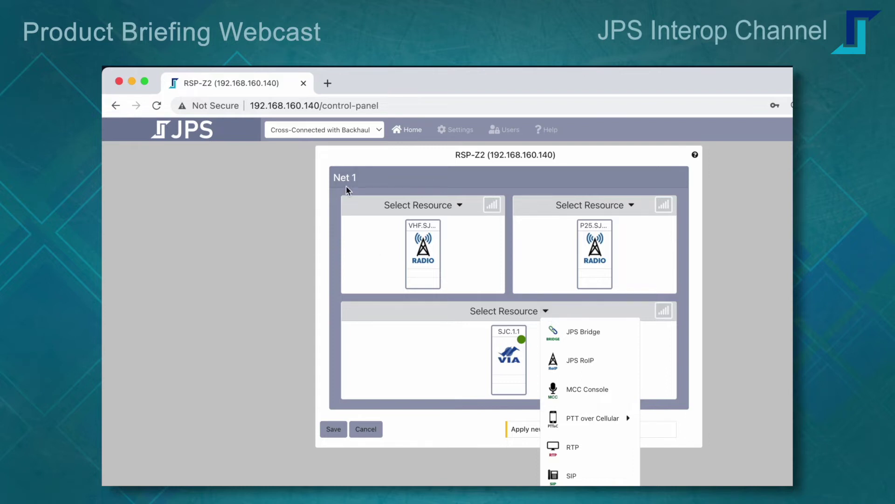
click(379, 130)
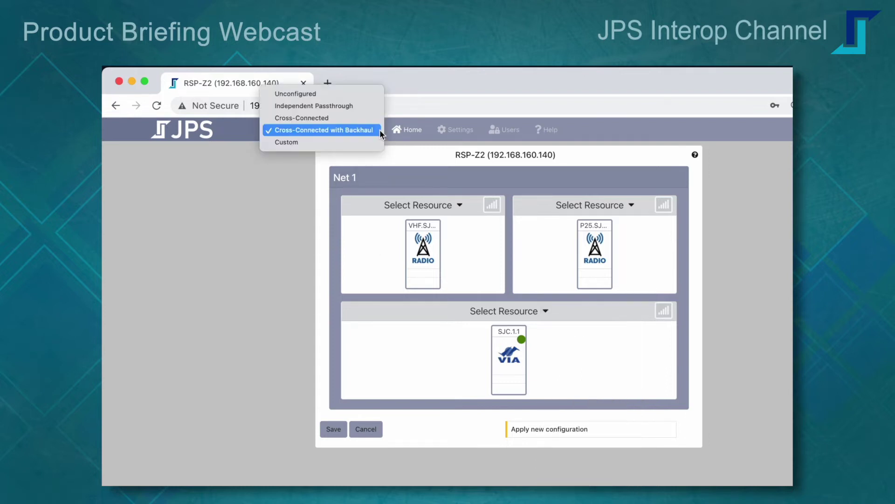
click(355, 107)
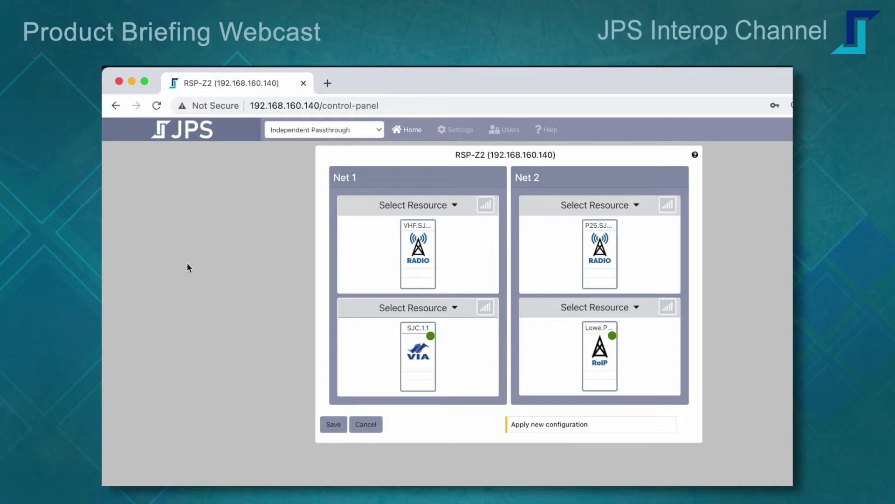
click(379, 132)
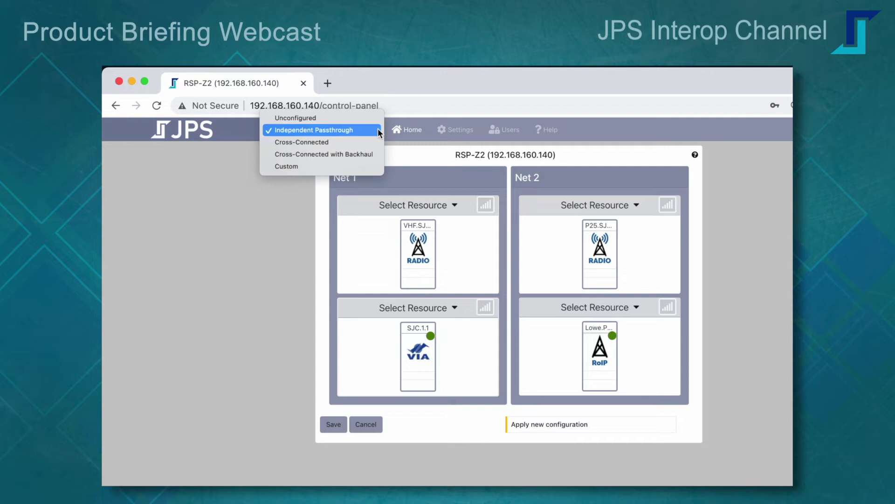
Step: Choose Custom mode and place the VHF radio, P25 radio and RoIP tiles in Net 1
click(324, 169)
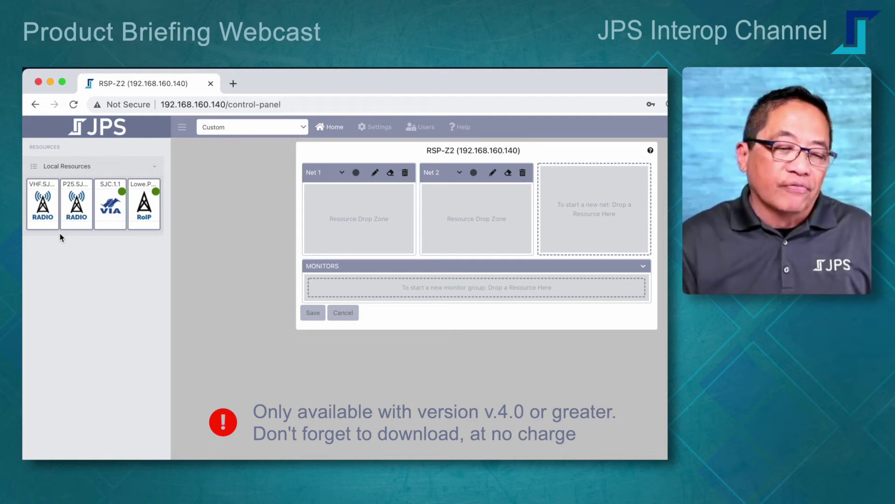
drag(47, 212, 329, 228)
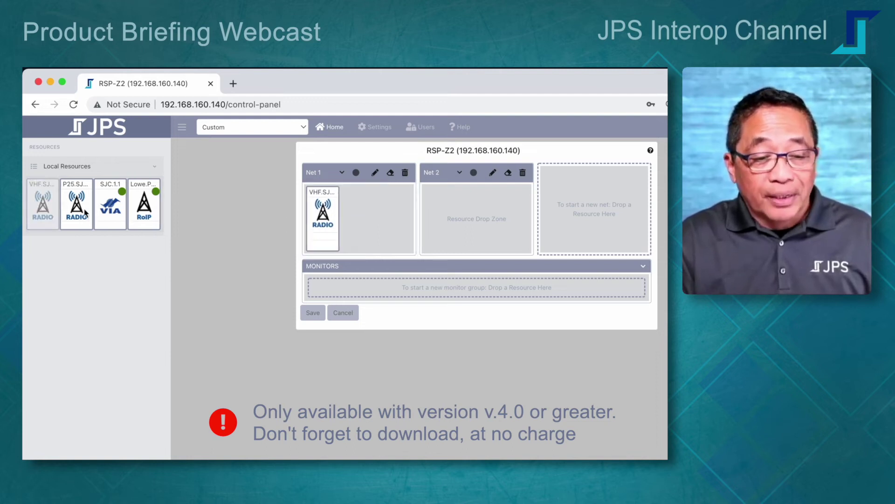
drag(81, 210, 375, 227)
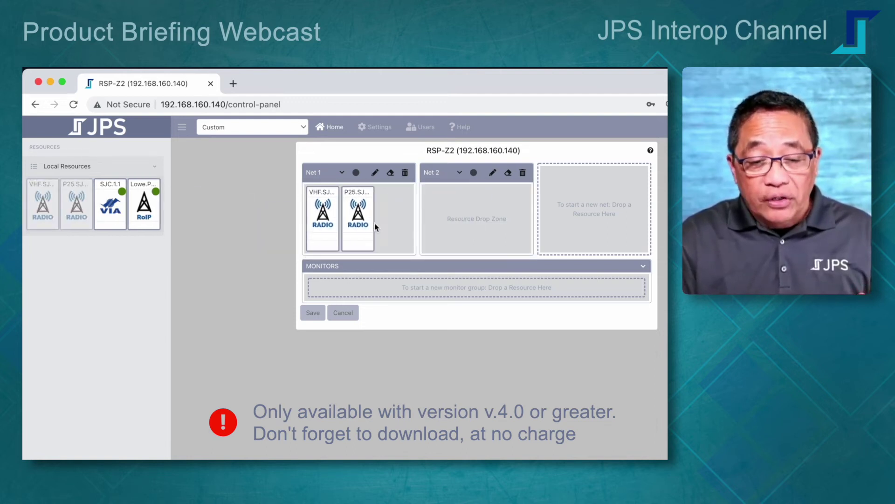
drag(144, 208, 389, 220)
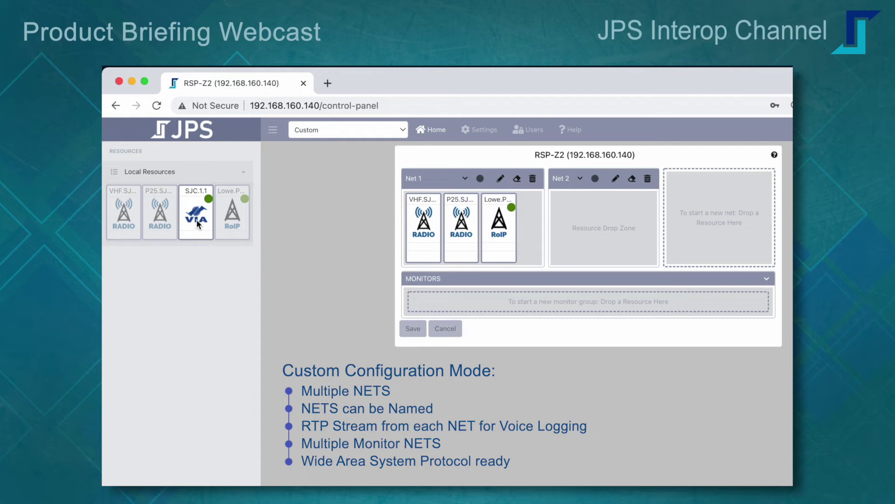
Step: Keep SJC.1.1 with VHF in Net 1, move P25 to Net 2, and make RoIP a monitor
drag(196, 223, 523, 238)
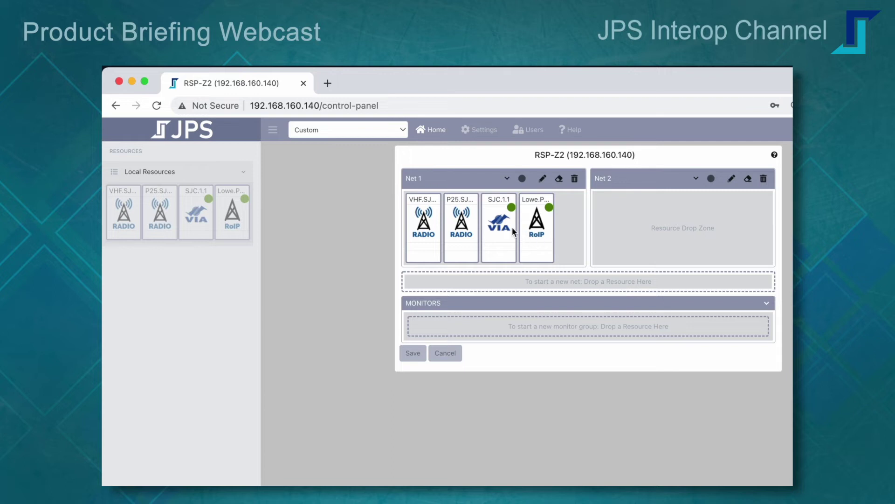
drag(461, 220, 609, 223)
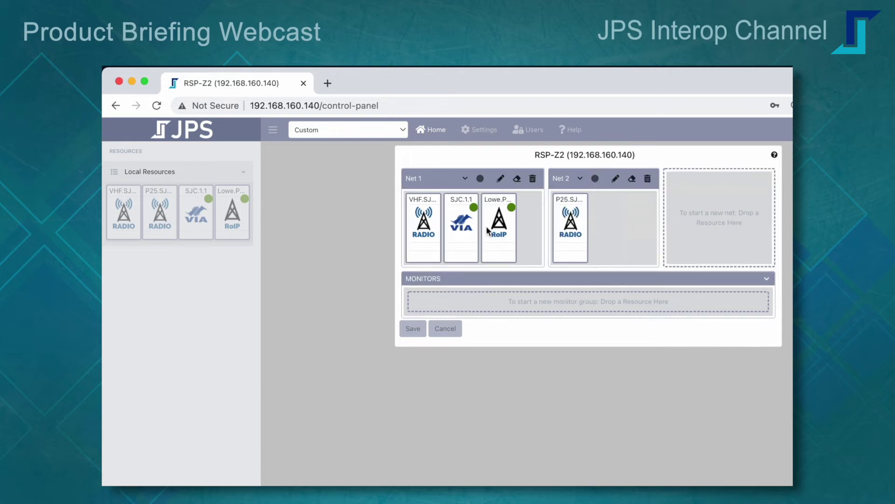
drag(507, 231, 621, 230)
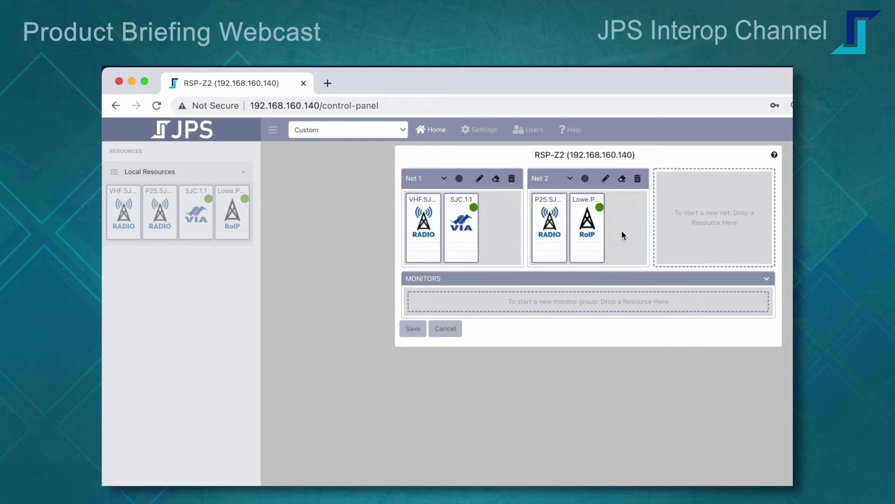
drag(467, 231, 492, 230)
drag(591, 233, 424, 308)
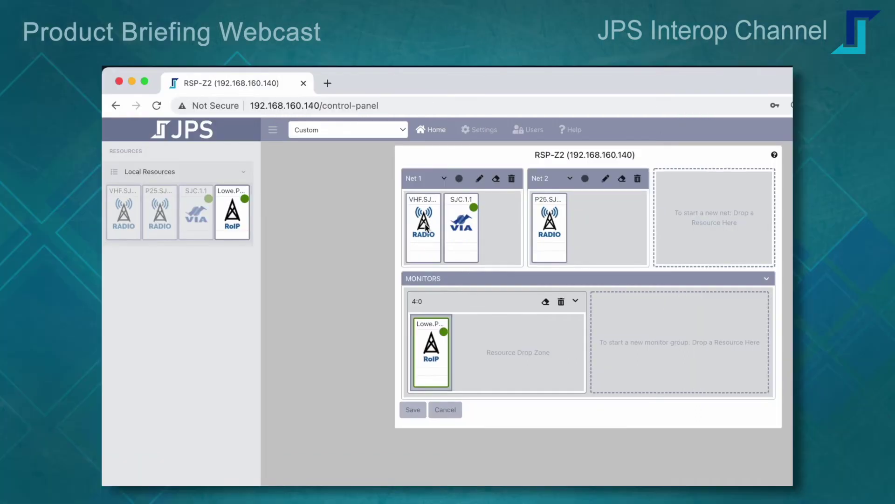
Step: Add VHF, P25 and SJC.1.1 to the RoIP monitor group (4:0 ← 1:0, 2:0, 3:0)
drag(426, 227, 482, 355)
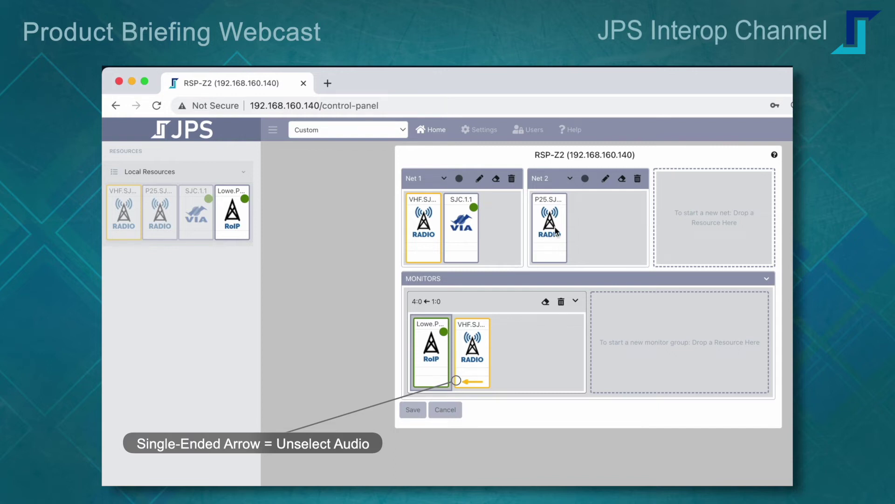
drag(556, 230, 517, 360)
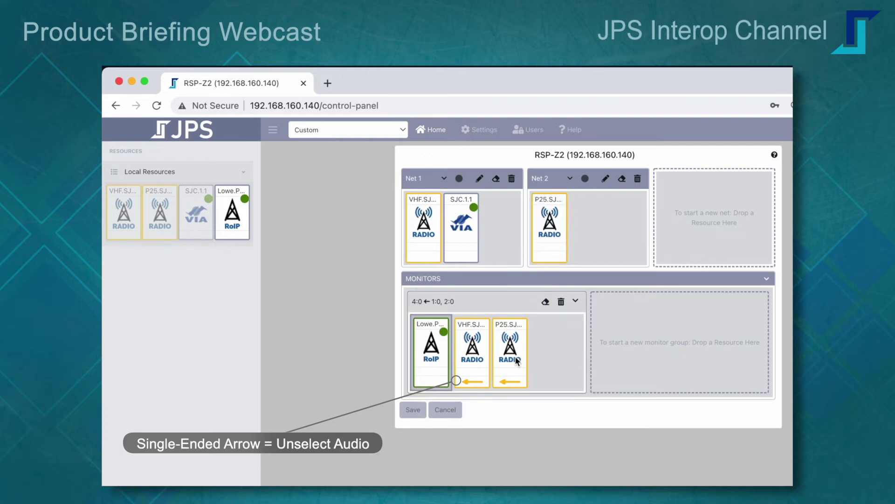
drag(459, 225, 536, 355)
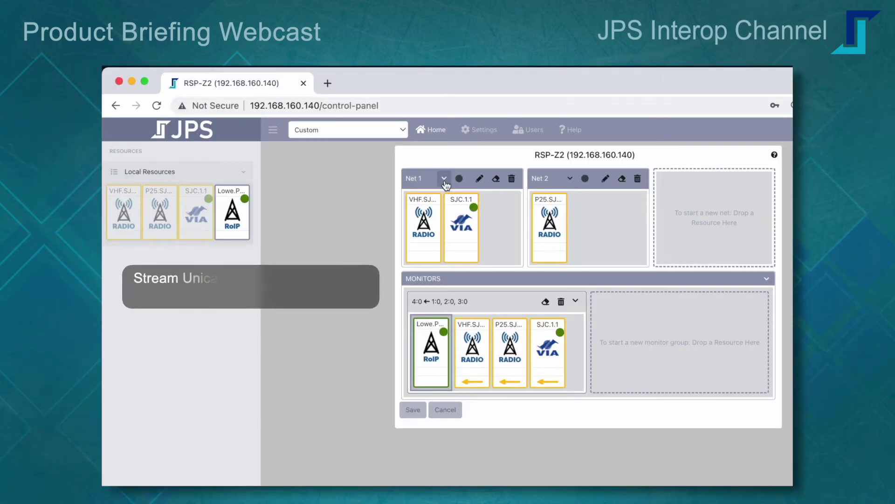
Step: Assign voice logging recorder 5:0 to Net 1 and start recording its audio
click(444, 179)
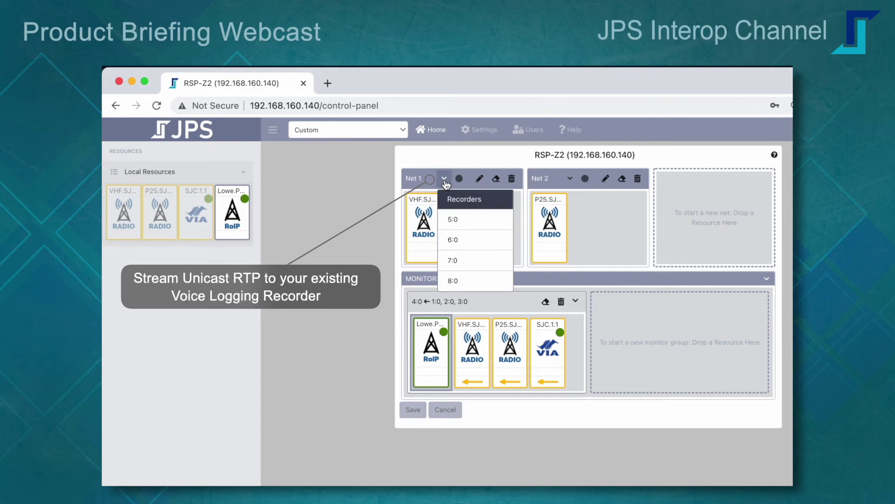
click(454, 221)
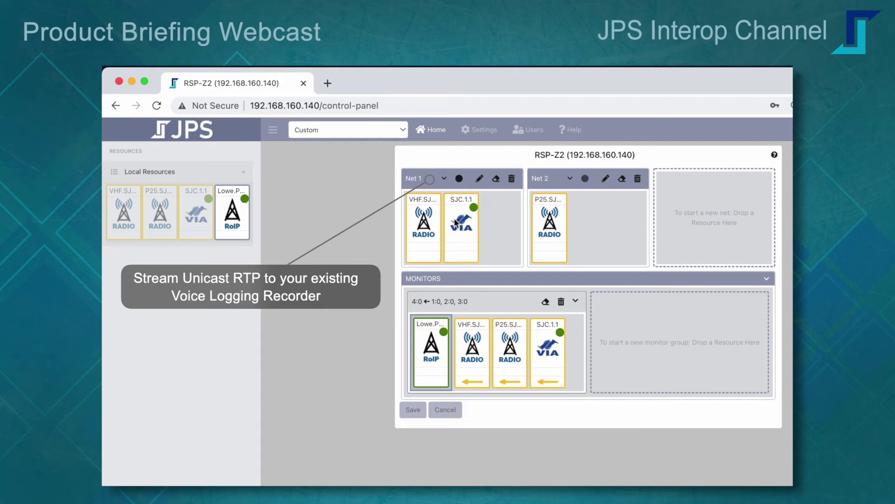
click(460, 181)
Step: Rename Net 1 to TaskForceAlpha using the autofill suggestion
click(480, 180)
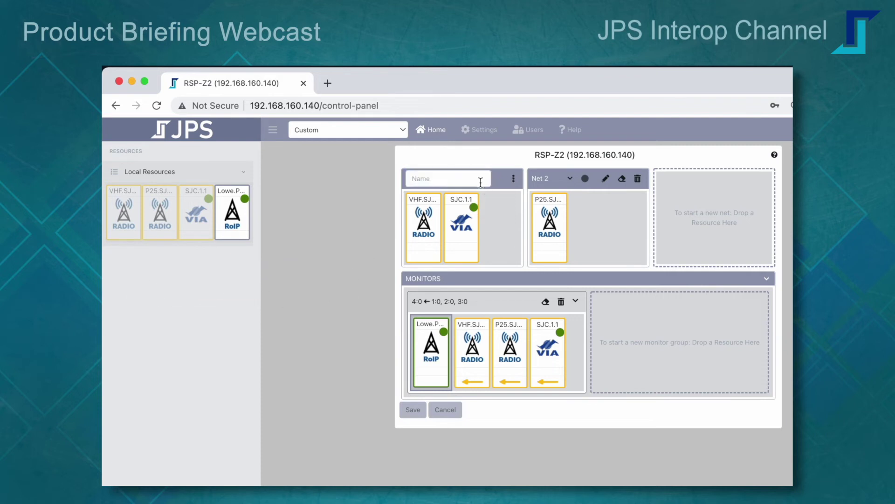
text(TaskForceAlpha)
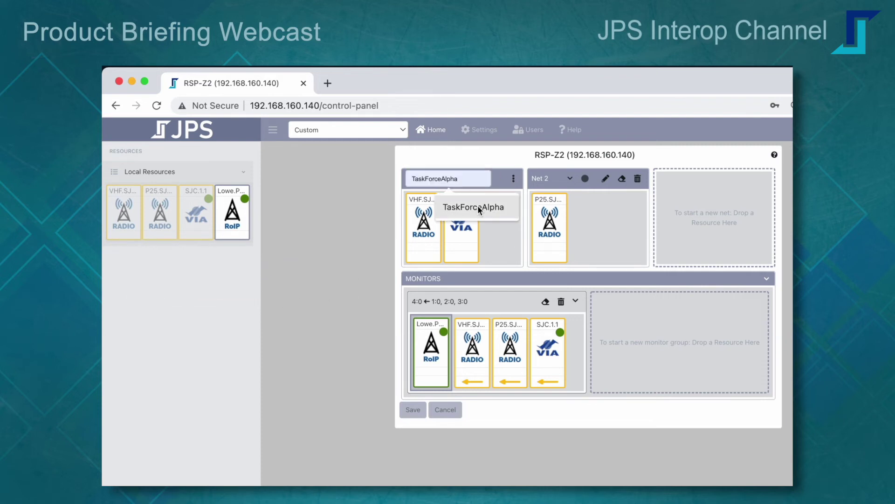
click(477, 205)
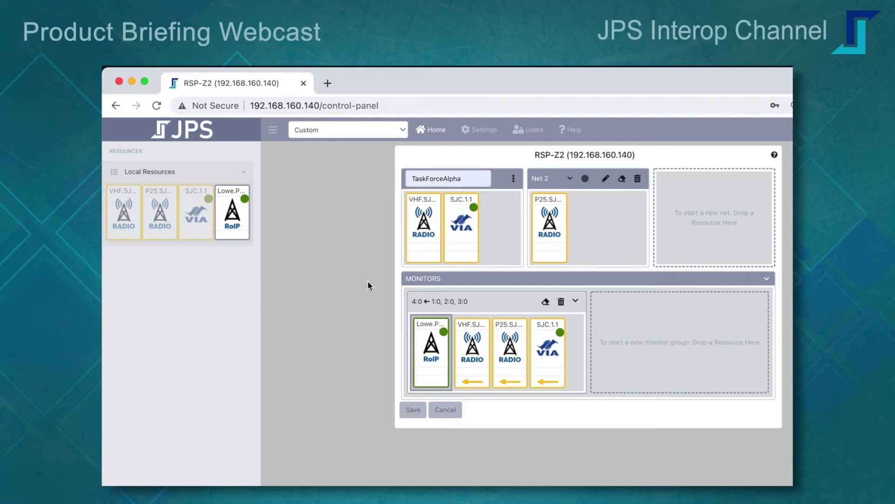
click(337, 288)
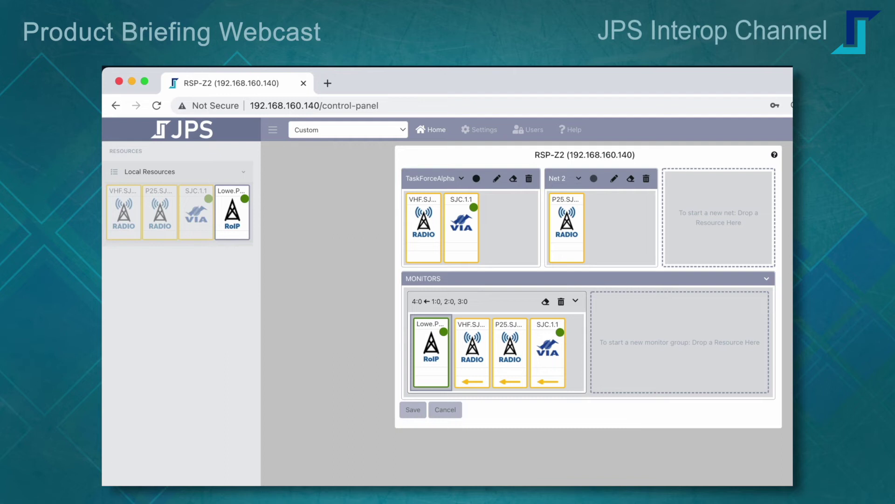
mouse_move(427, 364)
mouse_down()
mouse_move(424, 355)
mouse_move(440, 368)
mouse_move(426, 366)
mouse_up()
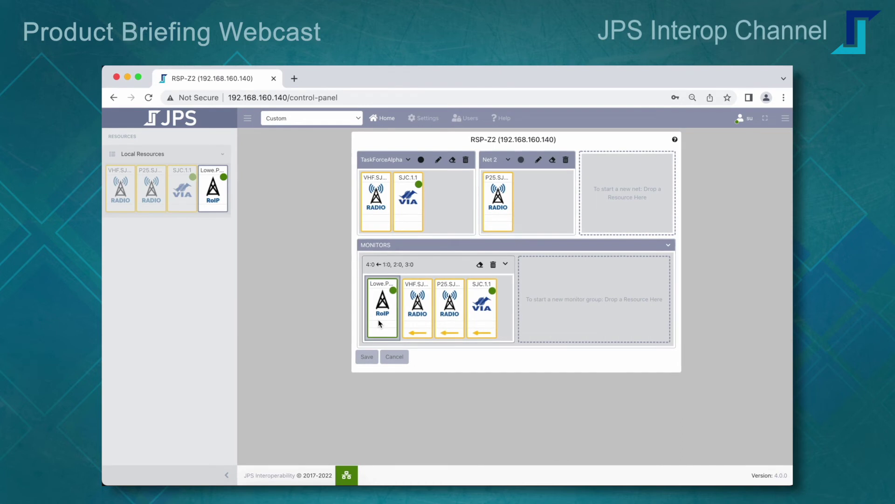
Step: Open Lowe.P's Settings, review its Type options unchanged, then show VHF.SJC.1's configuration
right_click(378, 302)
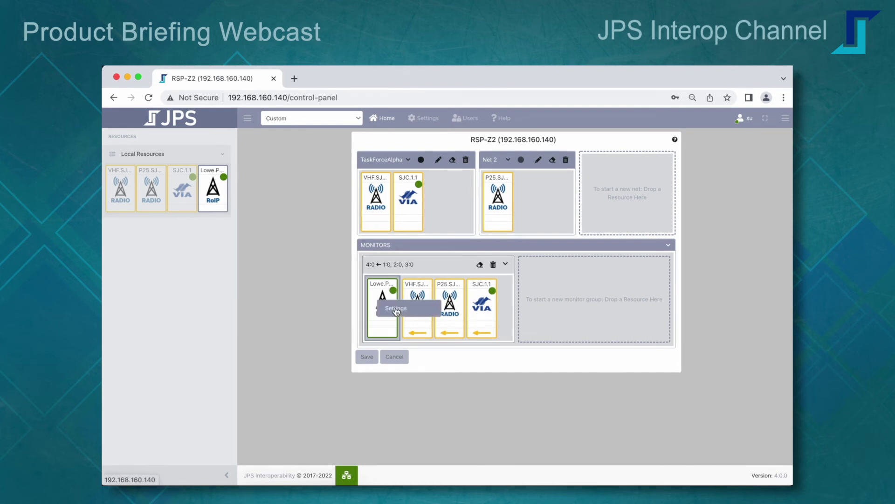
click(397, 310)
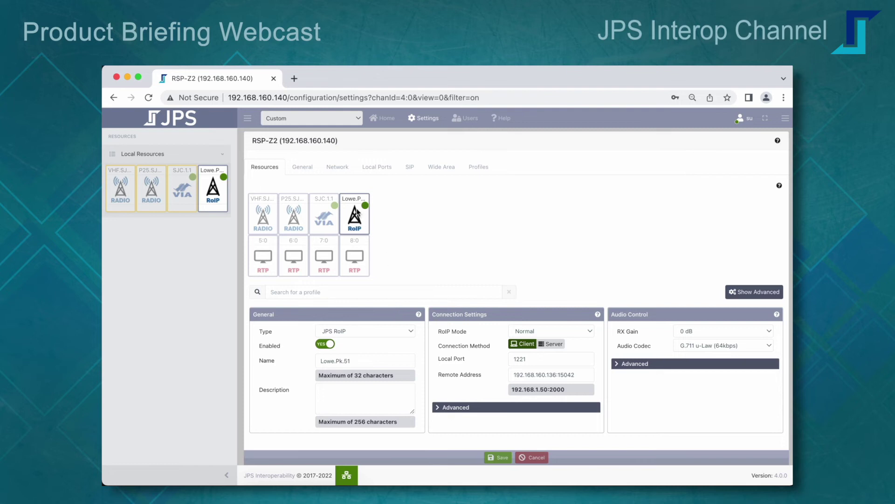
click(411, 331)
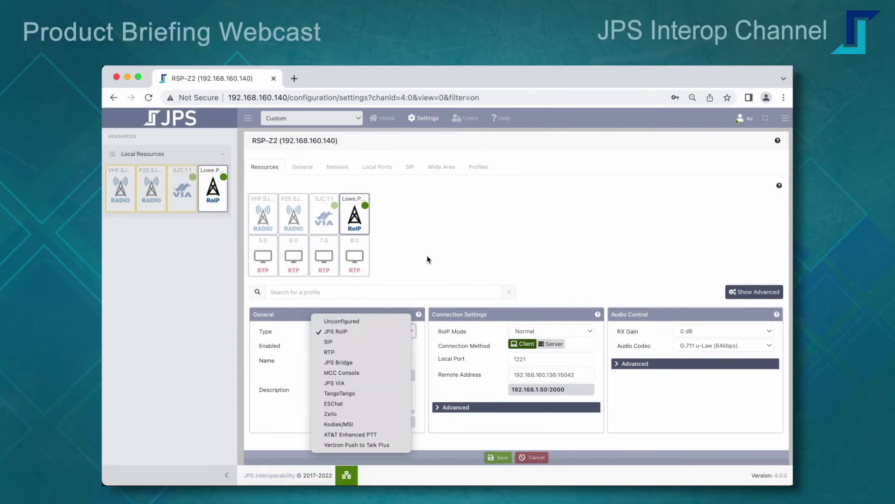
click(426, 256)
click(265, 217)
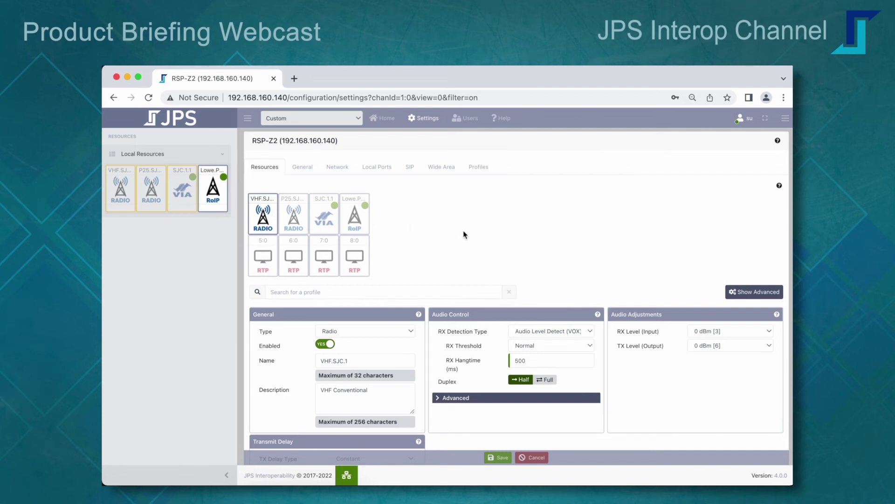
scroll(463, 232, down, 1)
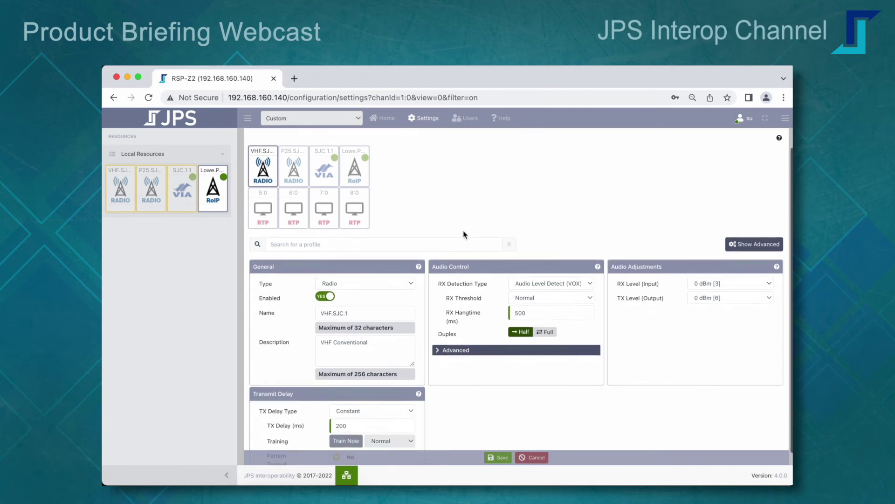
click(412, 285)
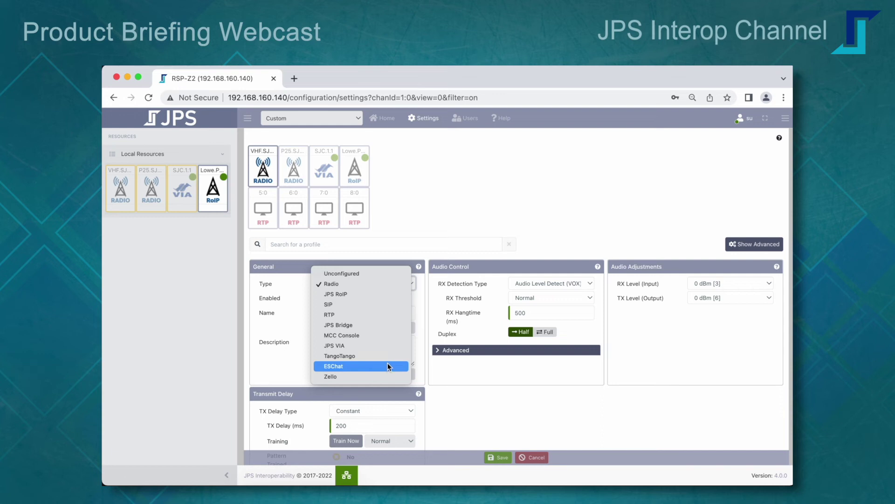
click(448, 200)
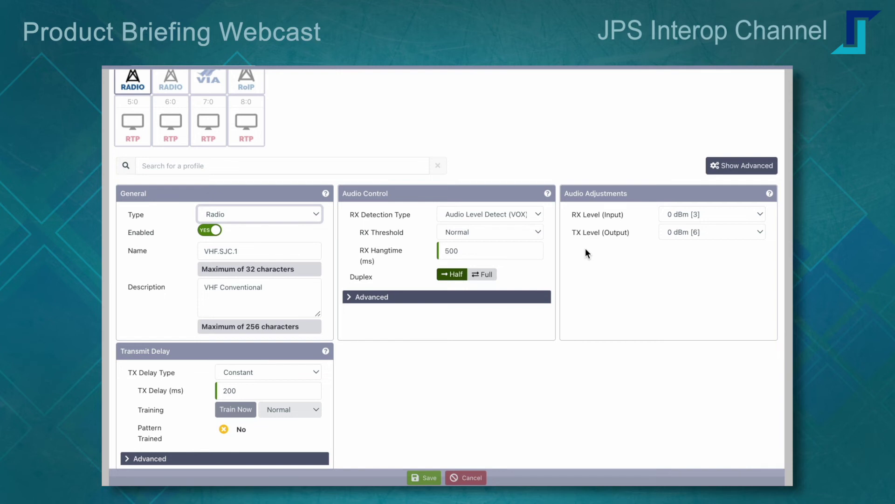
click(540, 215)
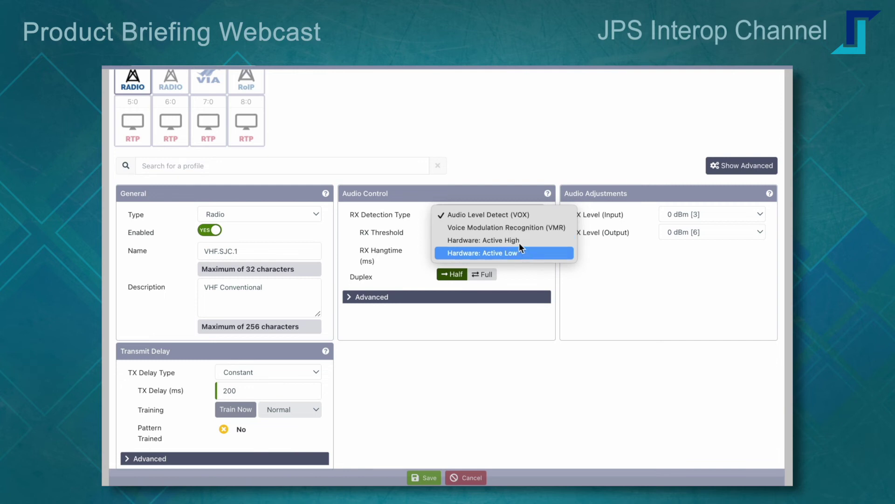
click(499, 144)
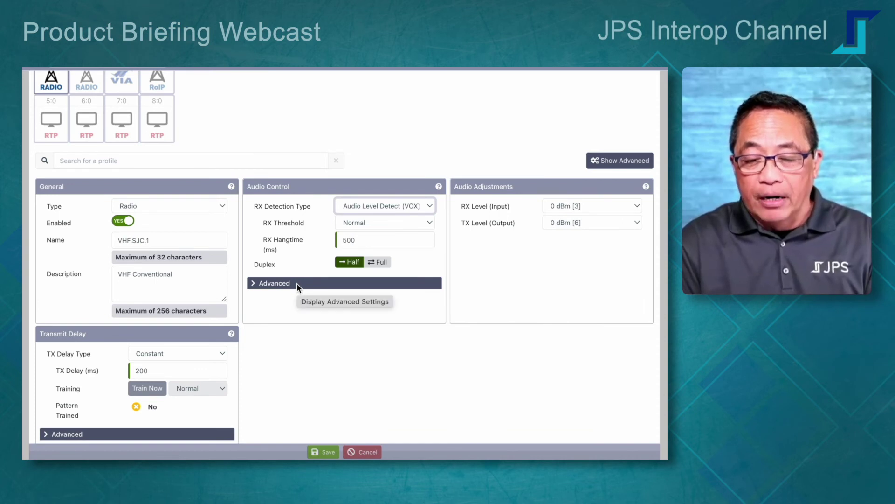
Step: Expand VHF.SJC.1's Advanced audio settings to reveal the 60-second RX and TX timeouts
click(296, 284)
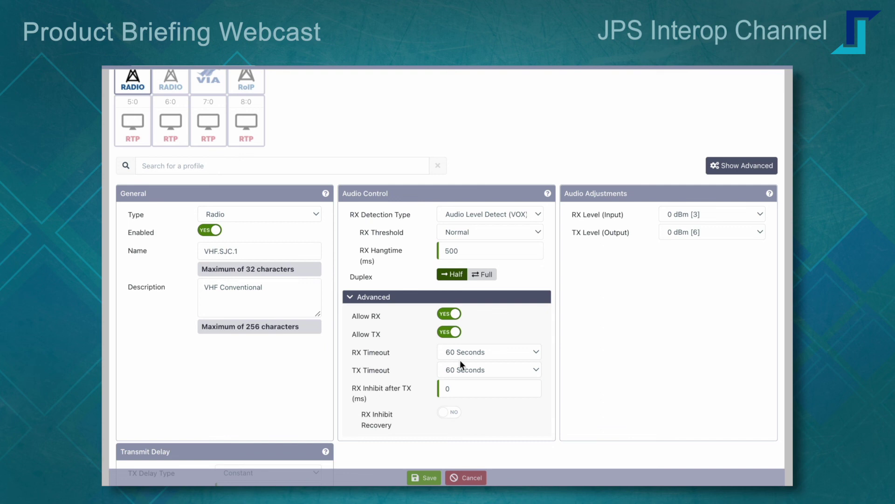
click(514, 357)
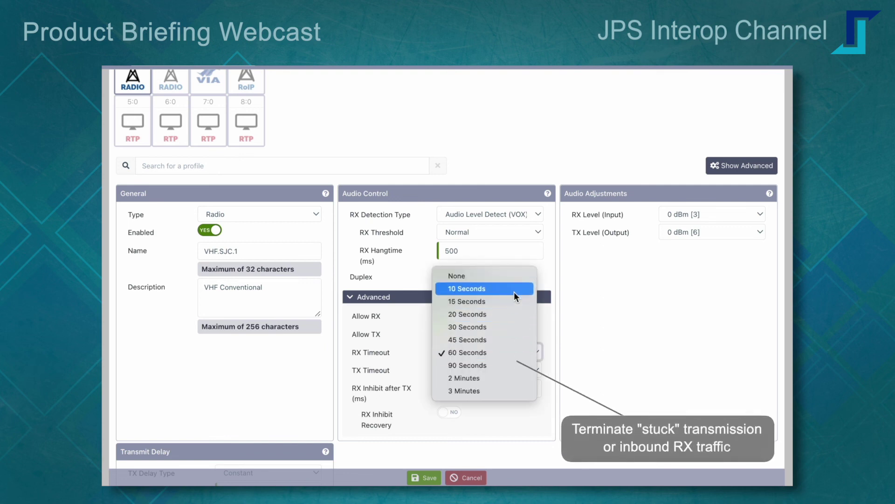
click(418, 355)
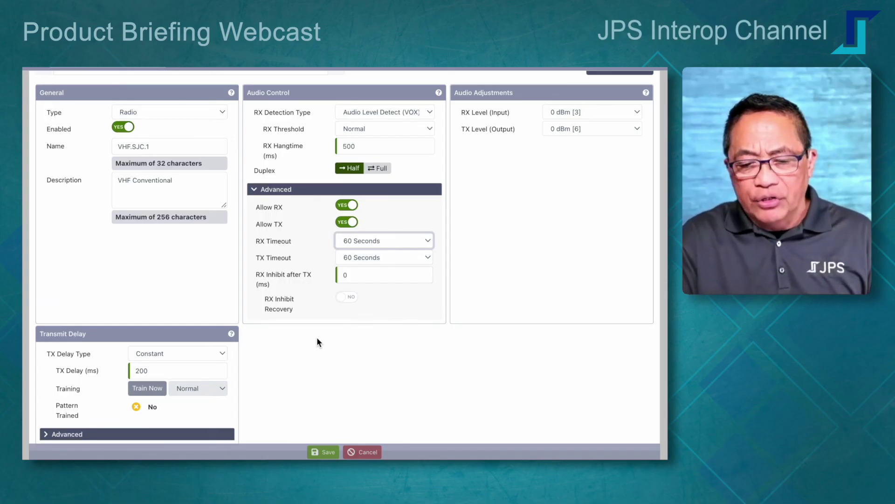
scroll(282, 369, up, 1)
scroll(283, 369, up, 3)
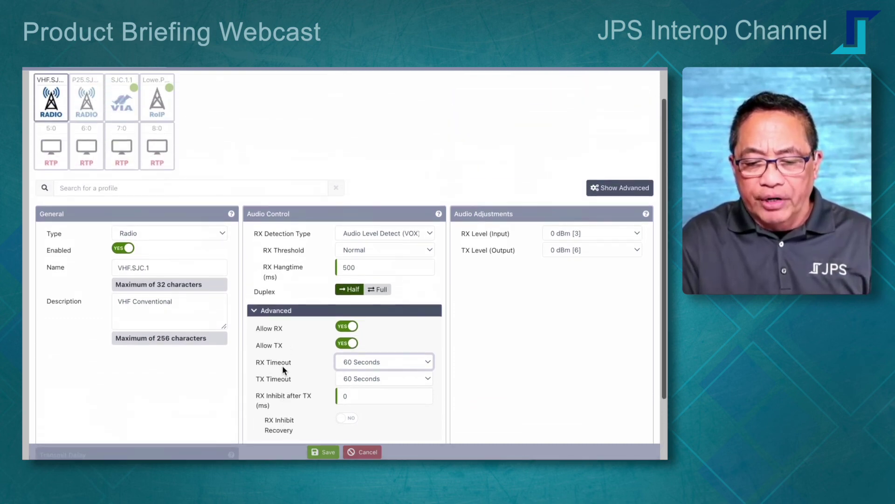